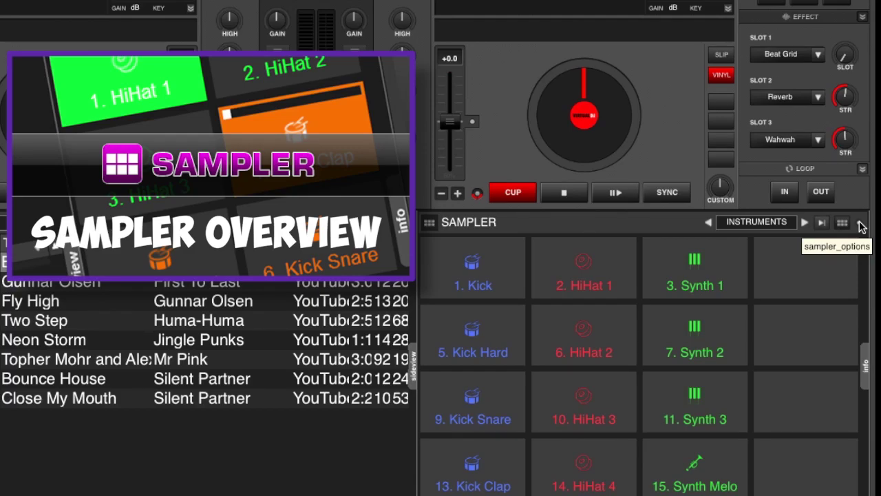
- Route the sampler's audio output to deck 2, then bring the audio output settings back up
{"action": "left_click", "coordinate": [860, 226]}
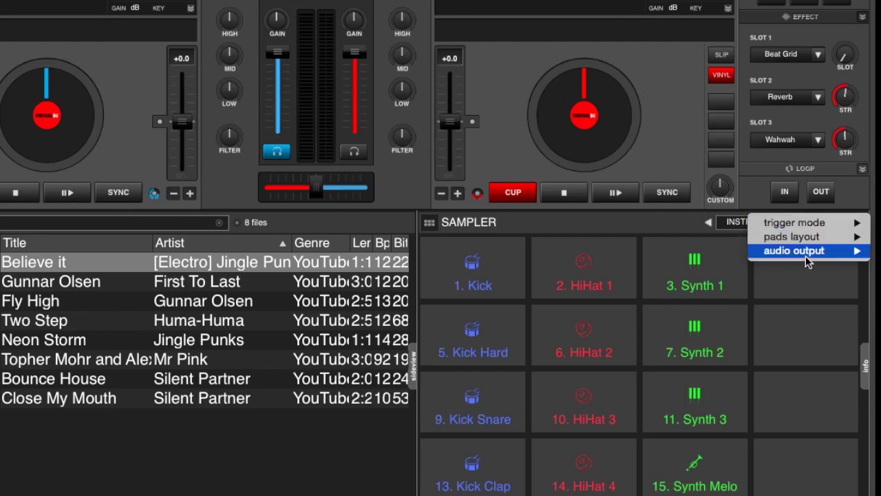
{"action": "mouse_move", "coordinate": [808, 259]}
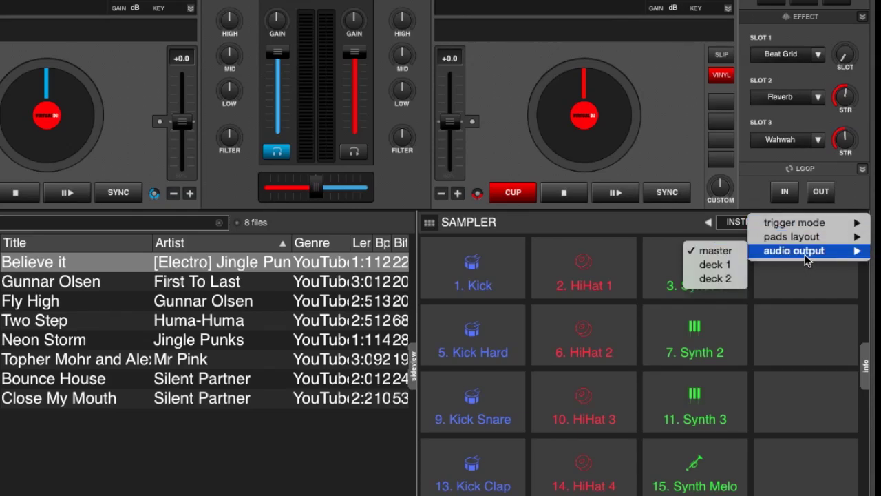
{"action": "left_click", "coordinate": [713, 278]}
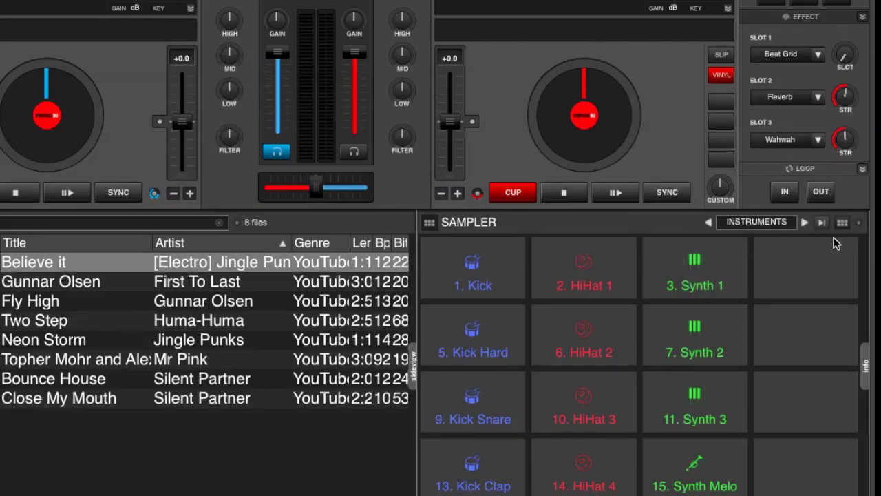
{"action": "left_click", "coordinate": [858, 228]}
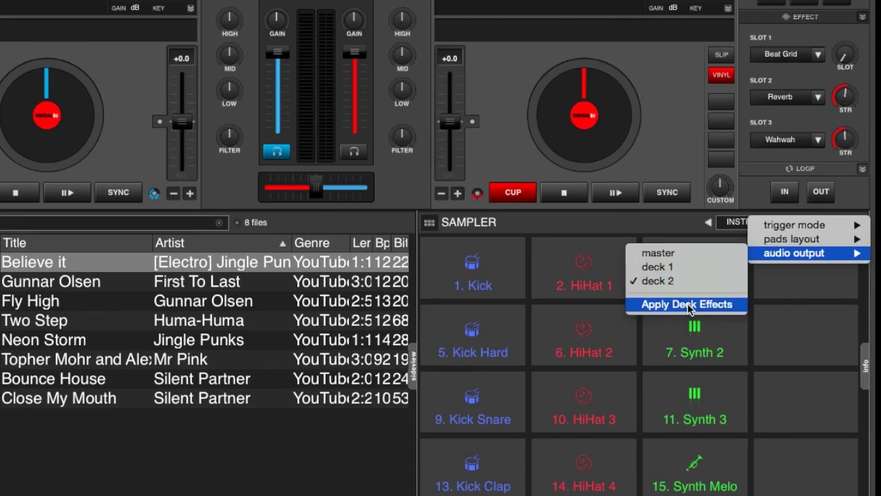
- Turn on Apply Deck Effects and play Kick Snare, dipping and restoring deck 2's volume
{"action": "left_click", "coordinate": [689, 304]}
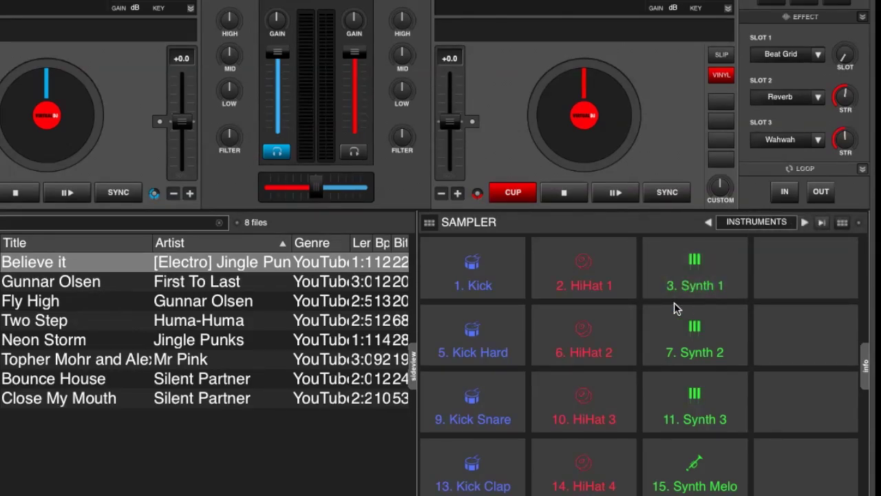
{"action": "left_click", "coordinate": [472, 397]}
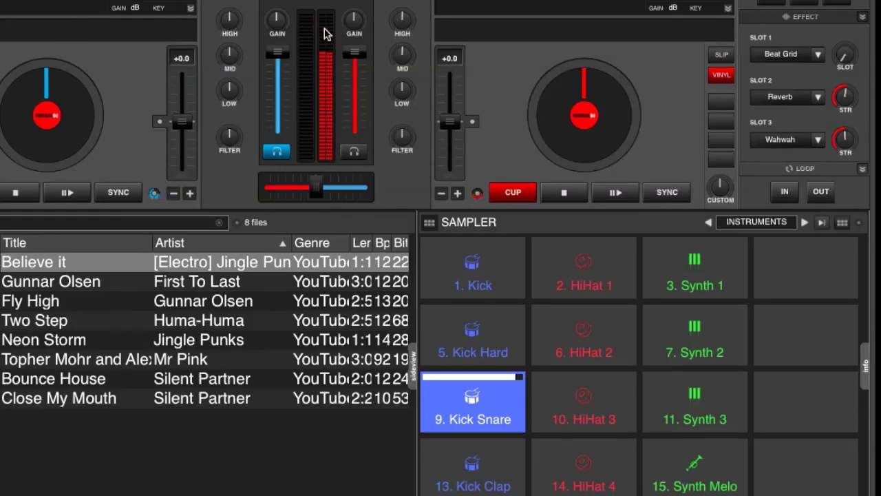
{"action": "mouse_move", "coordinate": [354, 58]}
{"action": "left_mouse_down"}
{"action": "mouse_move", "coordinate": [354, 144]}
{"action": "mouse_move", "coordinate": [354, 47]}
{"action": "left_mouse_up"}
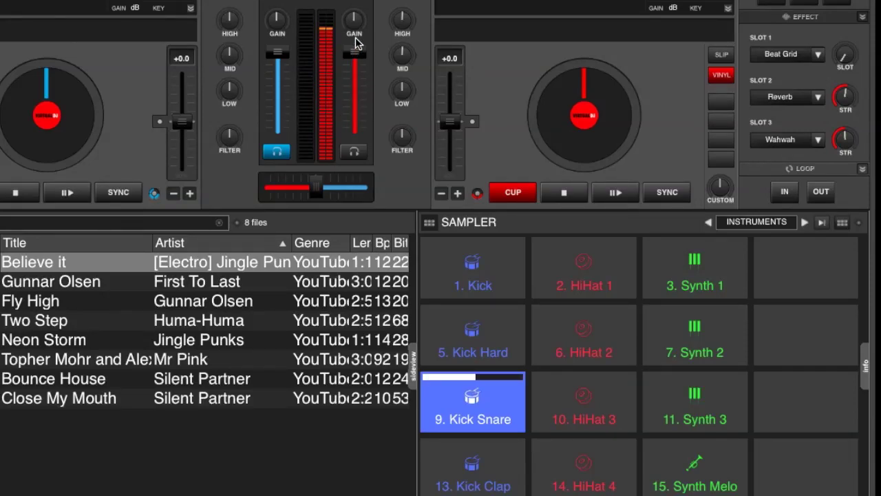
- Turn down deck 2's high EQ, filter the sample, then start Synth 1 alongside
{"action": "mouse_move", "coordinate": [403, 17]}
{"action": "left_mouse_down"}
{"action": "mouse_move", "coordinate": [388, 63]}
{"action": "mouse_move", "coordinate": [399, 78]}
{"action": "mouse_move", "coordinate": [402, 55]}
{"action": "mouse_move", "coordinate": [392, 68]}
{"action": "mouse_move", "coordinate": [400, 122]}
{"action": "mouse_move", "coordinate": [402, 1]}
{"action": "left_mouse_up"}
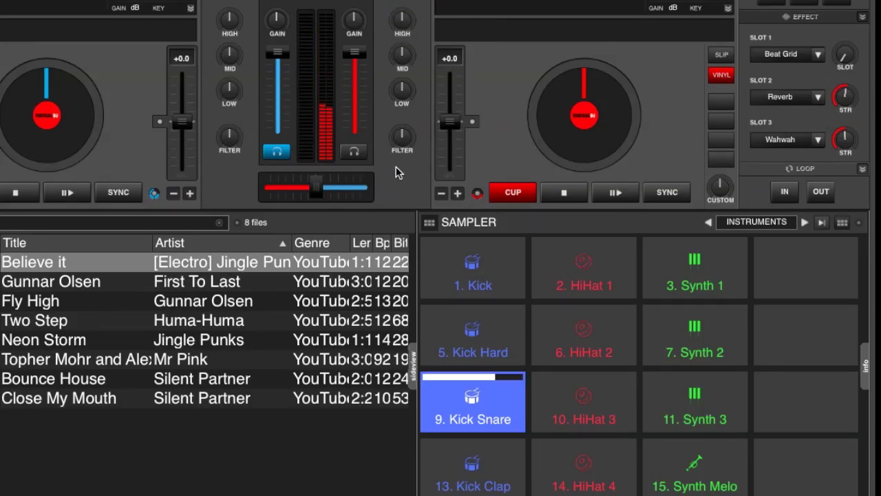
{"action": "mouse_move", "coordinate": [404, 136]}
{"action": "left_mouse_down"}
{"action": "mouse_move", "coordinate": [396, 152]}
{"action": "mouse_move", "coordinate": [403, 194]}
{"action": "mouse_move", "coordinate": [392, 89]}
{"action": "mouse_move", "coordinate": [387, 119]}
{"action": "mouse_move", "coordinate": [398, 122]}
{"action": "left_mouse_up"}
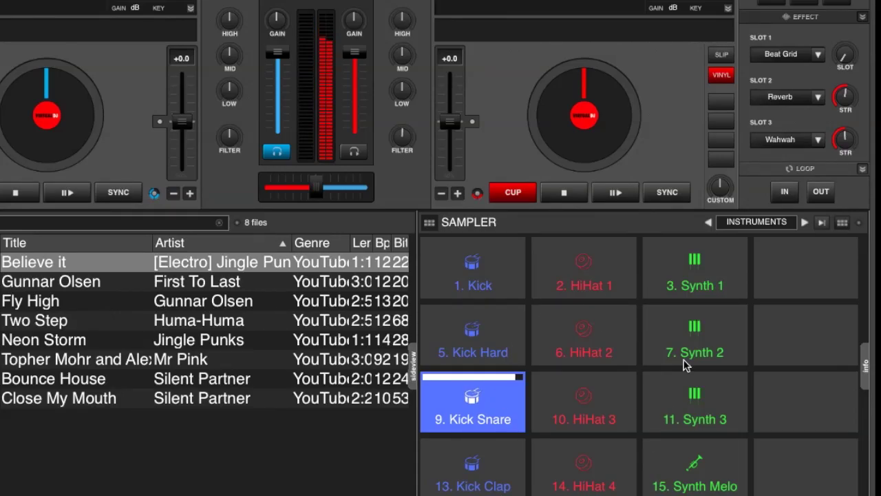
{"action": "left_click", "coordinate": [682, 282]}
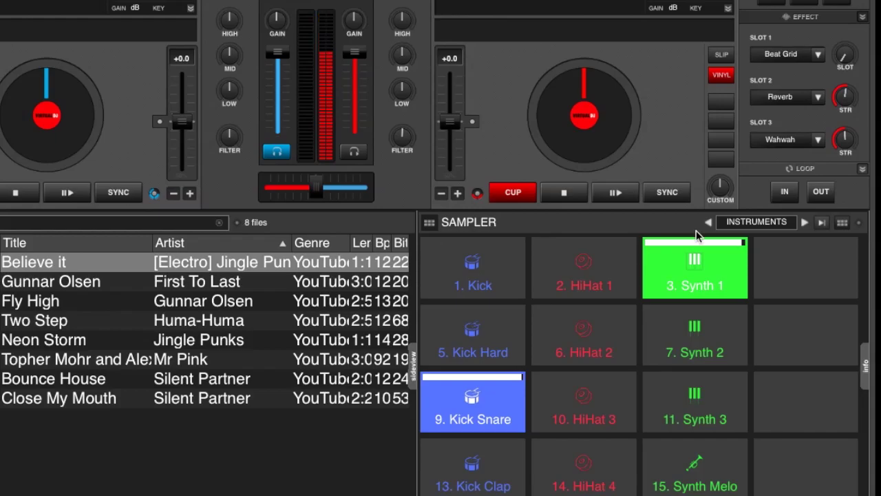
- Sweep deck 2's filter to about 2.8kHz, stop Kick Snare and Synth 1, then start Kick Hard
{"action": "left_click_drag", "start_coordinate": [402, 134], "coordinate": [421, 154]}
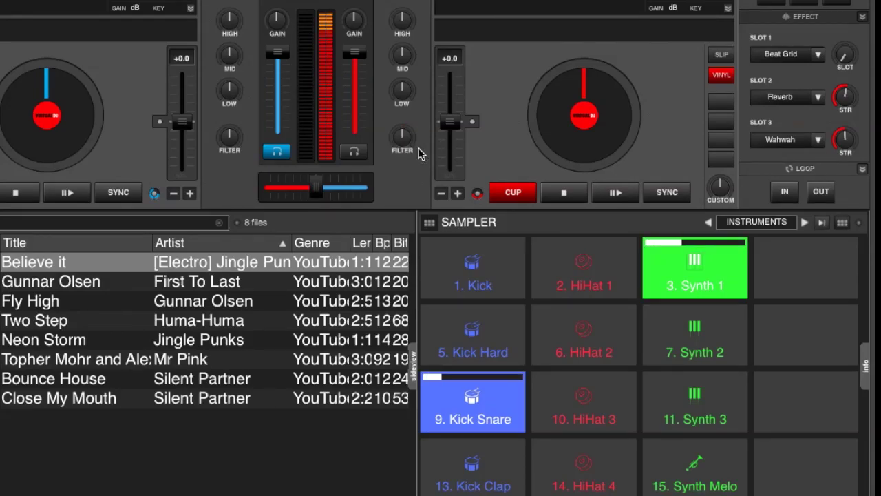
{"action": "left_click", "coordinate": [469, 416]}
{"action": "left_click", "coordinate": [659, 282]}
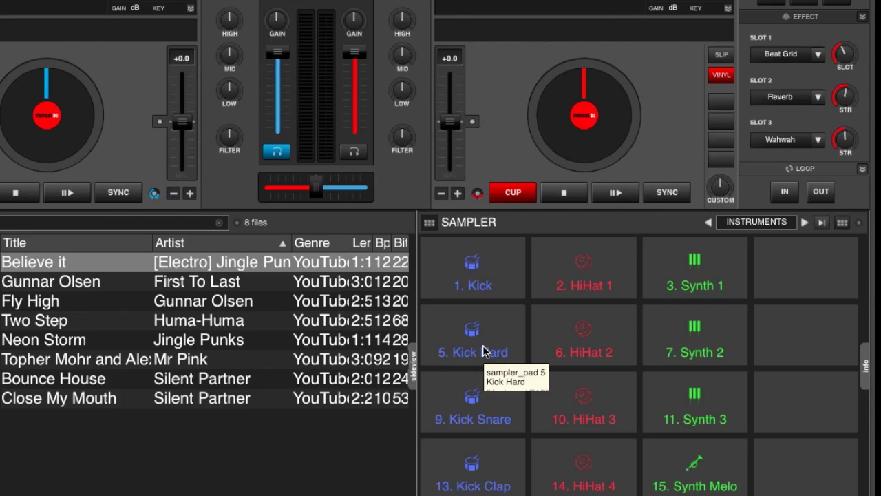
{"action": "left_click", "coordinate": [484, 351]}
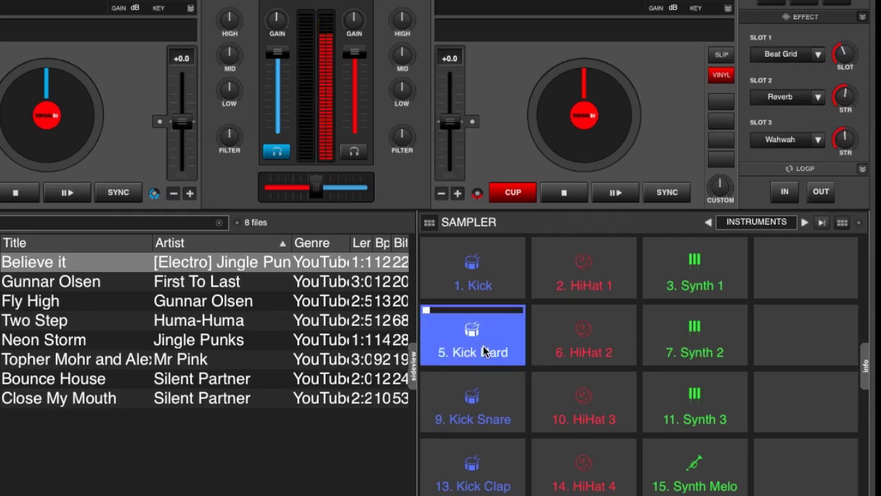
- Toggle deck 2's Reverb on and off twice, then briefly try Wahwah on Kick Hard
{"action": "left_click", "coordinate": [789, 97]}
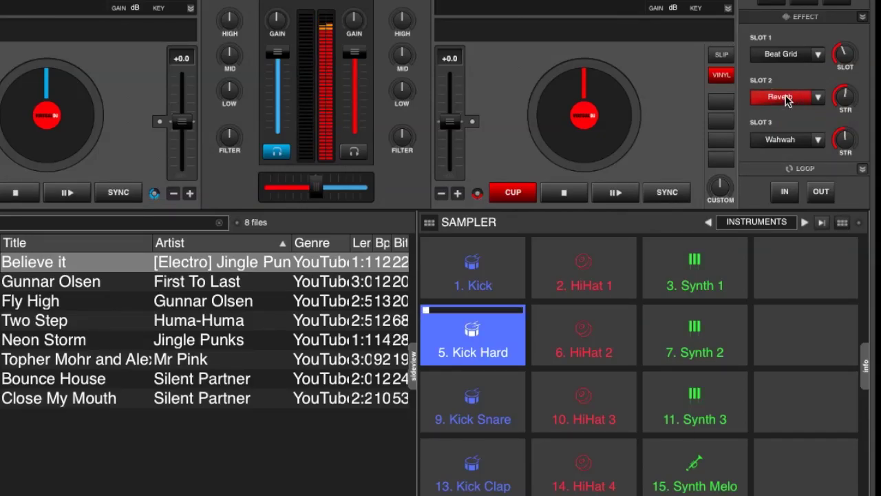
{"action": "left_click", "coordinate": [789, 97]}
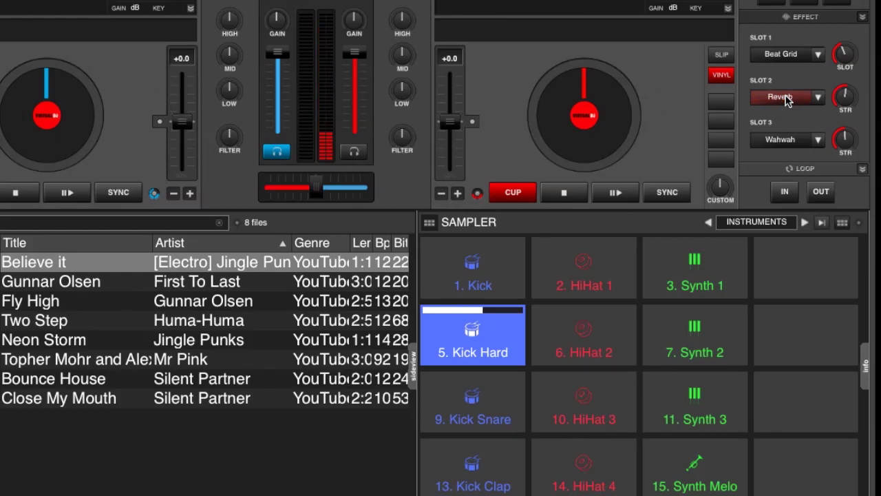
{"action": "left_click", "coordinate": [788, 98]}
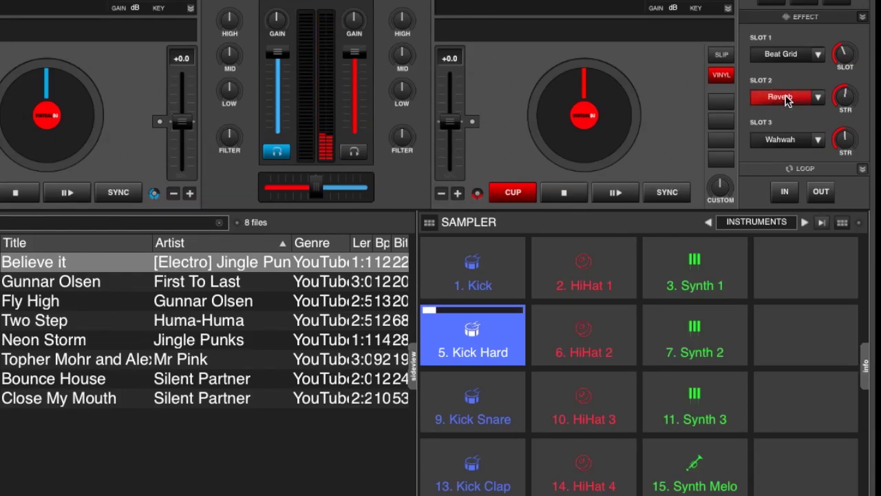
{"action": "left_click", "coordinate": [789, 97]}
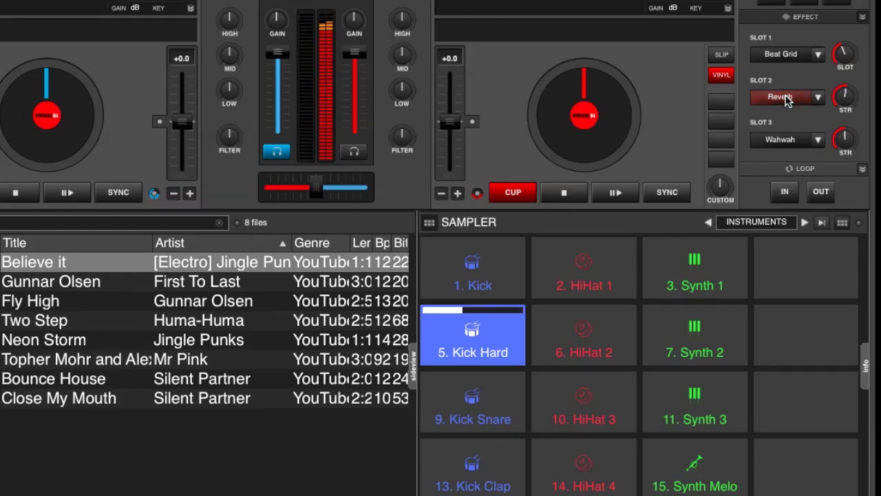
{"action": "left_click", "coordinate": [787, 141]}
{"action": "left_click", "coordinate": [787, 141]}
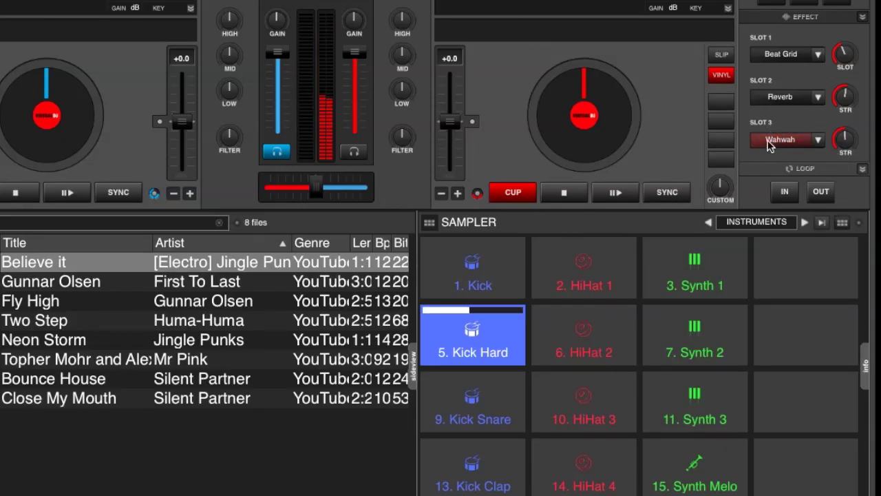
- Swap Kick Hard for Synth 2, test it with Wahwah, stop it, and bring up slot 3's effect list
{"action": "left_click", "coordinate": [465, 340]}
{"action": "left_click", "coordinate": [682, 339]}
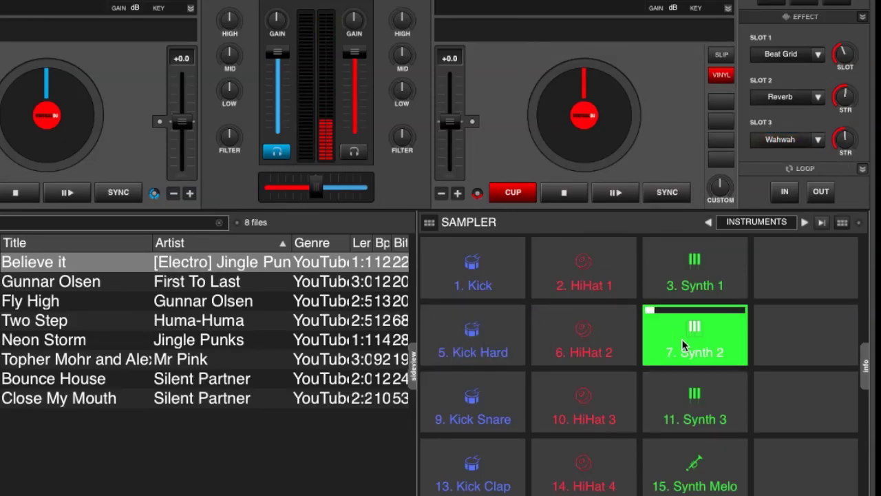
{"action": "left_click", "coordinate": [777, 140]}
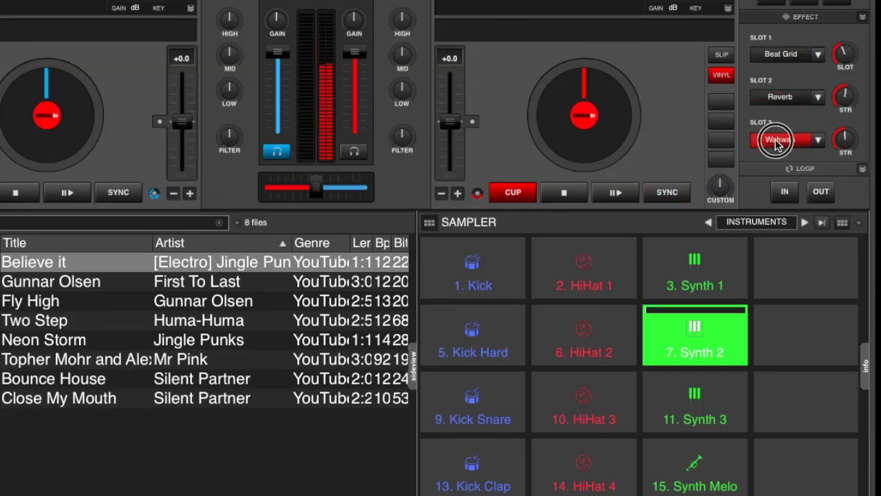
{"action": "left_click", "coordinate": [778, 141]}
{"action": "left_click", "coordinate": [707, 325]}
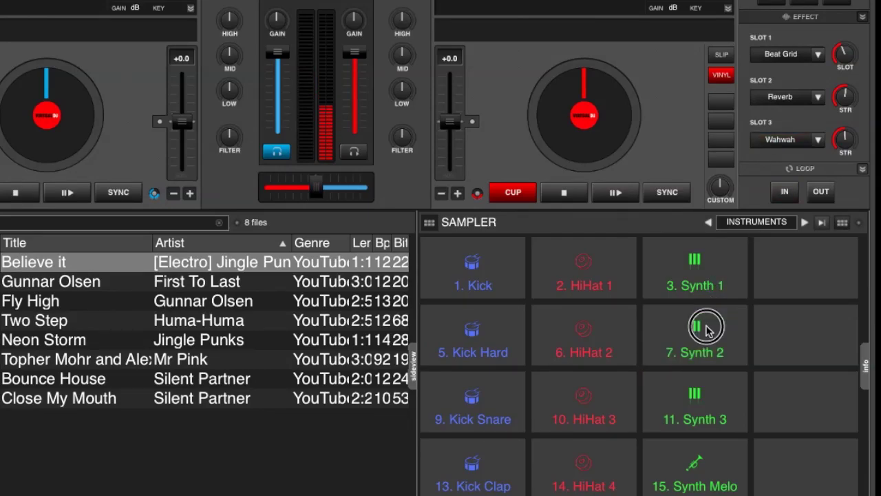
{"action": "left_click", "coordinate": [812, 141]}
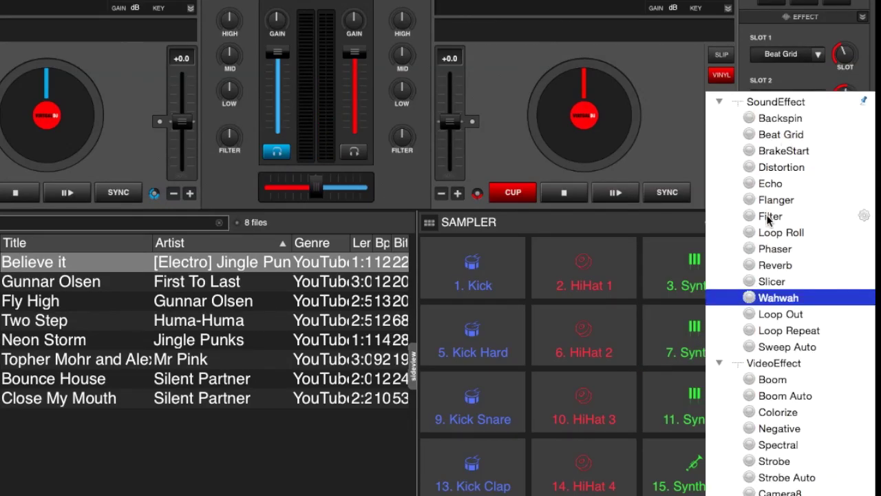
- Load Echo into slot 3, try it on Kick Hard, then stop the sample and turn Echo off
{"action": "left_click", "coordinate": [772, 184]}
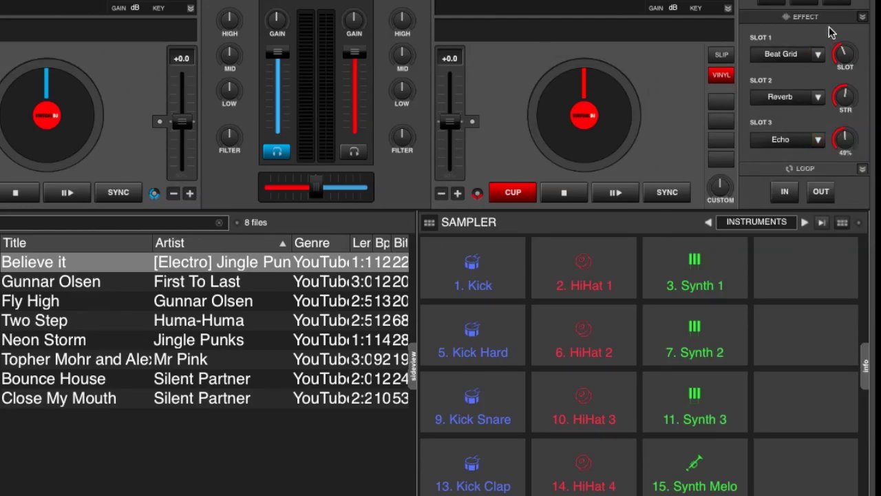
{"action": "left_click", "coordinate": [461, 338]}
{"action": "left_click", "coordinate": [783, 144]}
{"action": "left_click", "coordinate": [785, 148]}
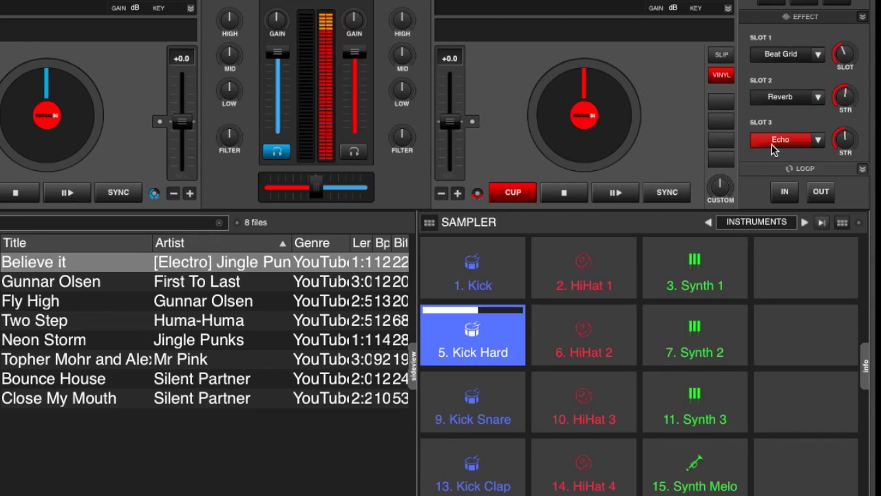
{"action": "left_click", "coordinate": [477, 333]}
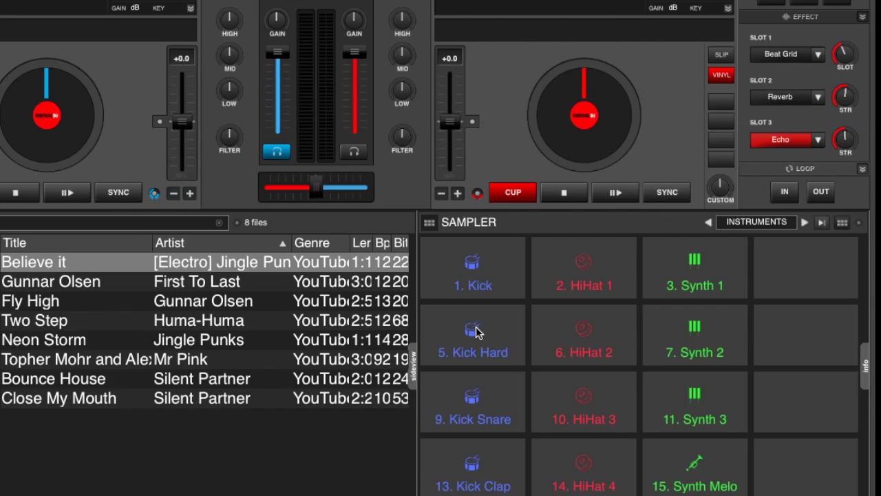
{"action": "left_click", "coordinate": [799, 146]}
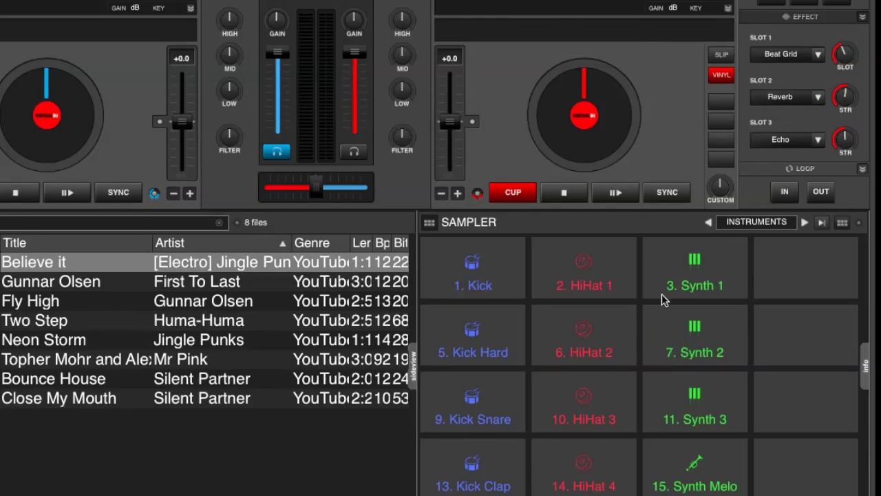
- Show the sampler options menu from the top-right button of the sampler panel
{"action": "left_click", "coordinate": [859, 223]}
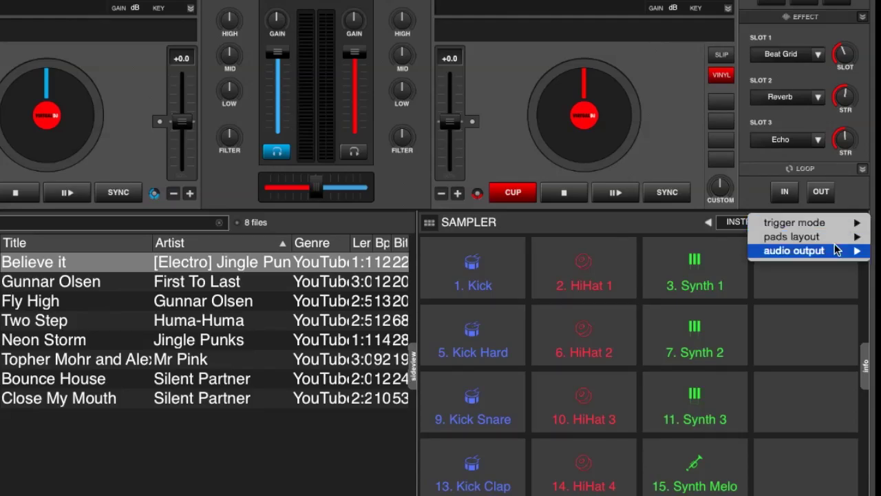
- Verify the audio output shows deck 2 with Apply Deck Effects ticked, then dismiss the menu
{"action": "mouse_move", "coordinate": [836, 251]}
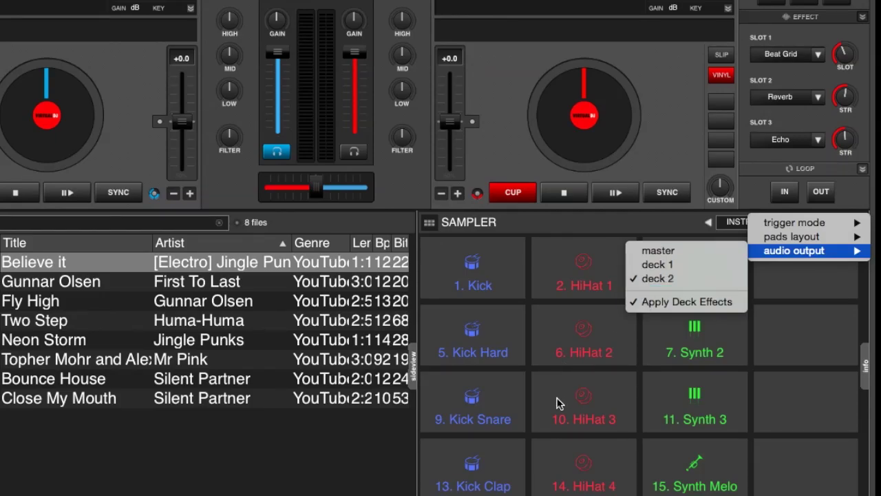
{"action": "left_click", "coordinate": [661, 217]}
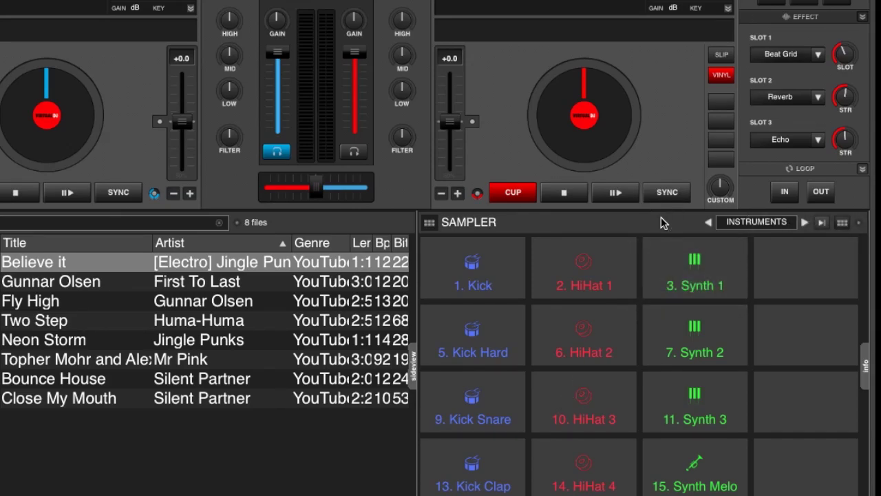